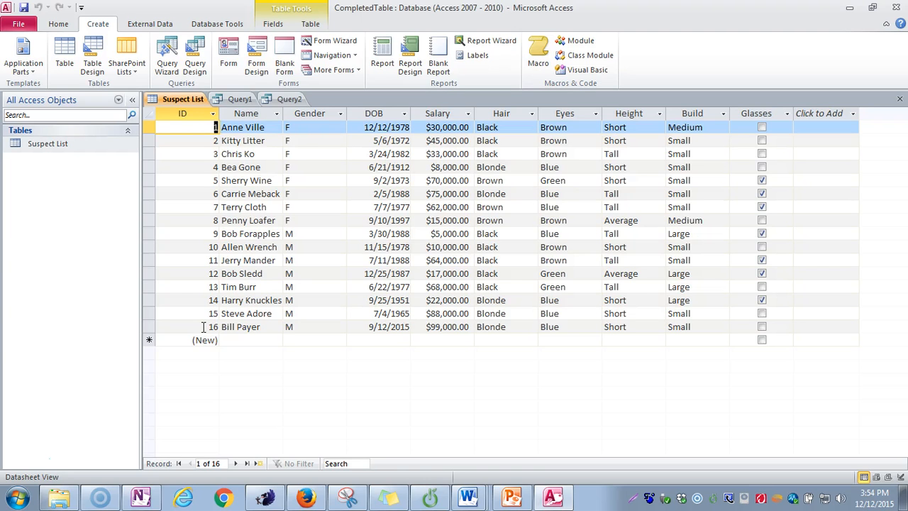
# Step: Start a new query in Design view and add the Suspect List table to it
pyautogui.click(98, 25)
pyautogui.click(197, 66)
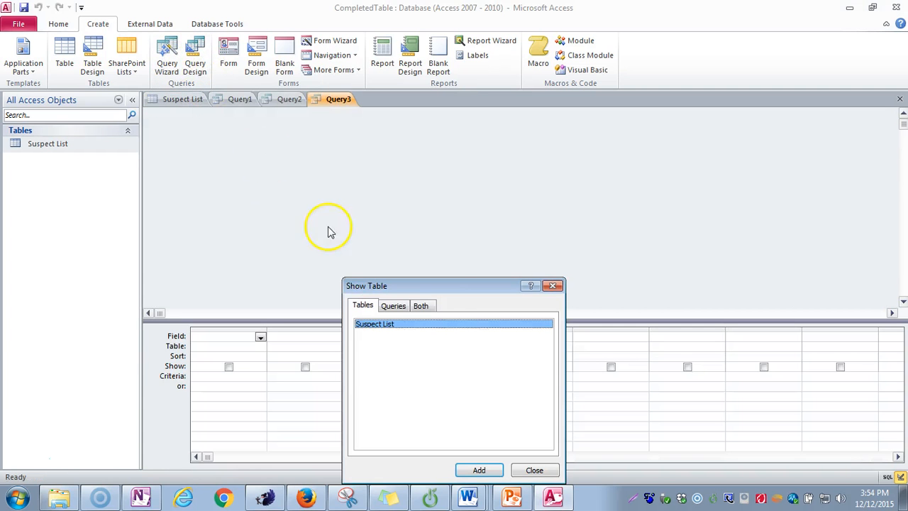
pyautogui.moveTo(430, 286); pyautogui.dragTo(330, 129)
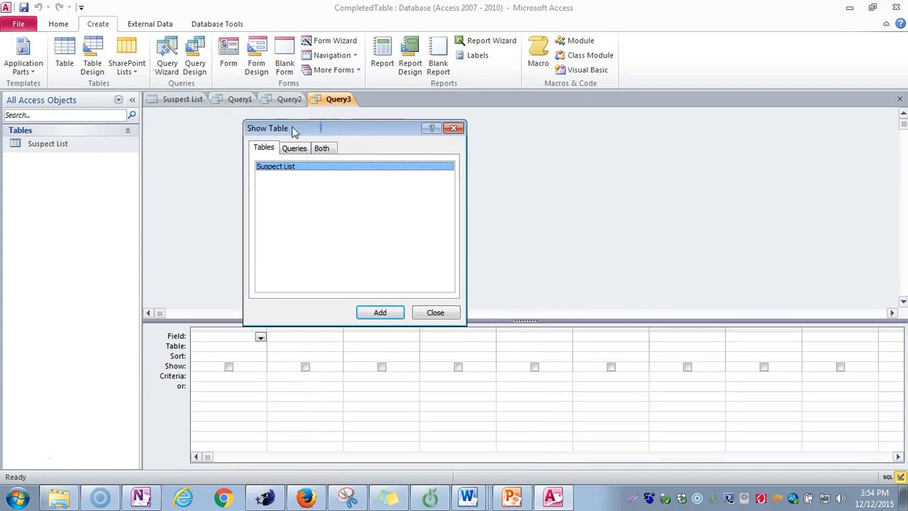
pyautogui.click(266, 171)
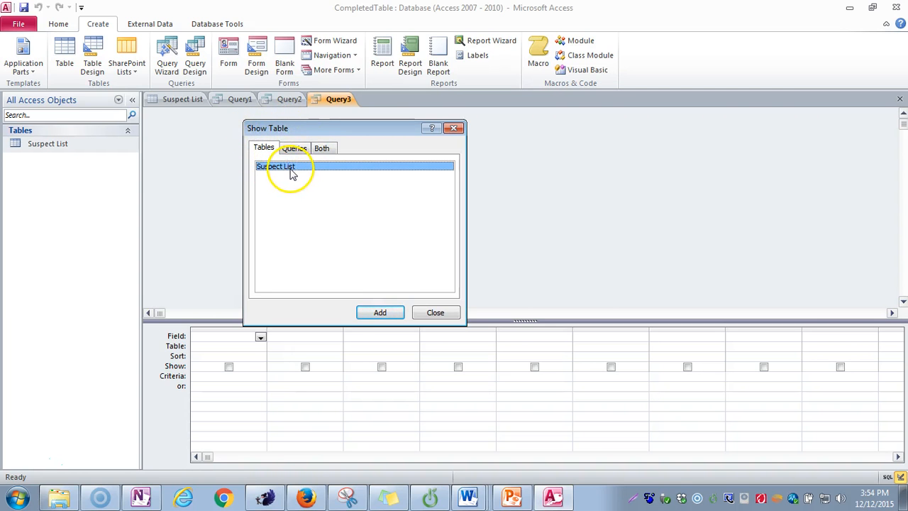
pyautogui.click(378, 312)
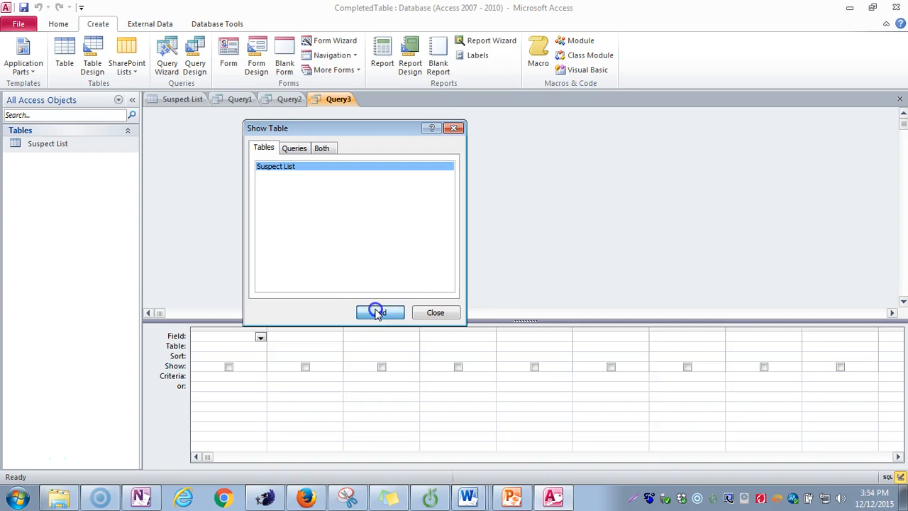
pyautogui.click(436, 313)
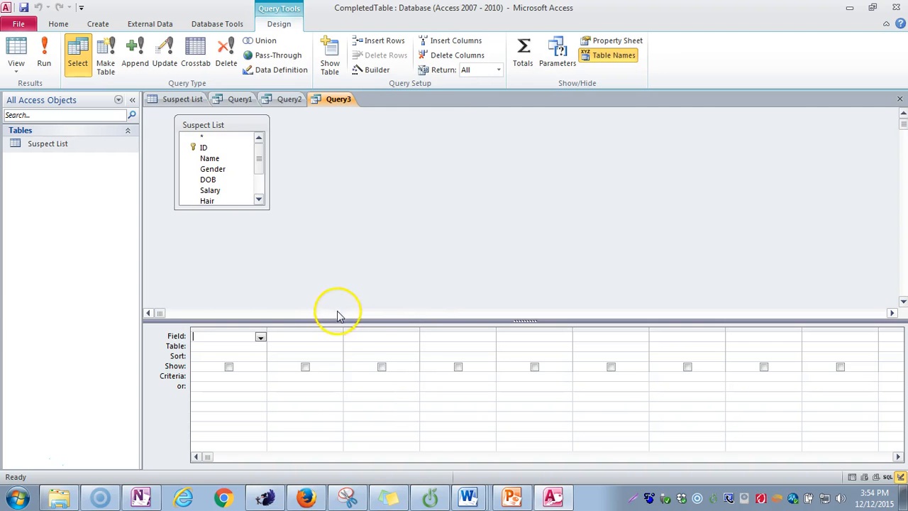
# Step: Add the ID, Name, Gender, DOB and Salary fields to the first five columns of the query grid
pyautogui.click(260, 337)
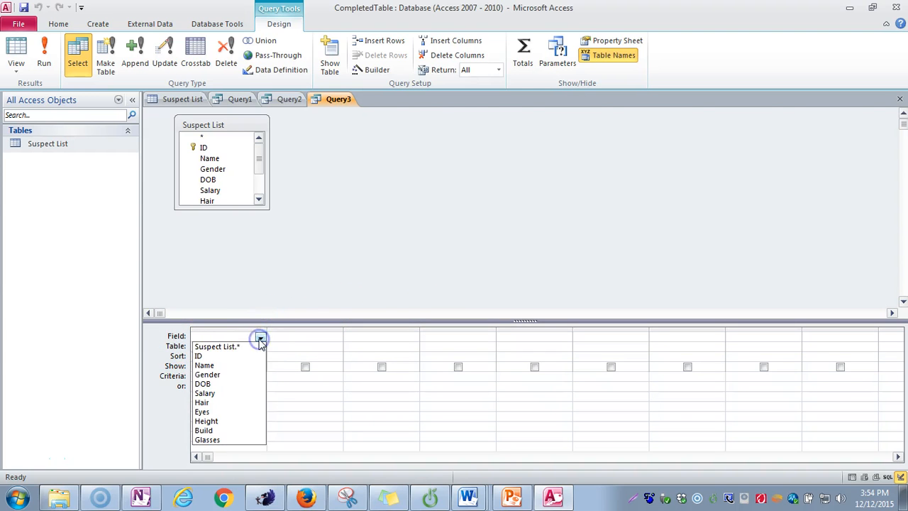
pyautogui.click(206, 357)
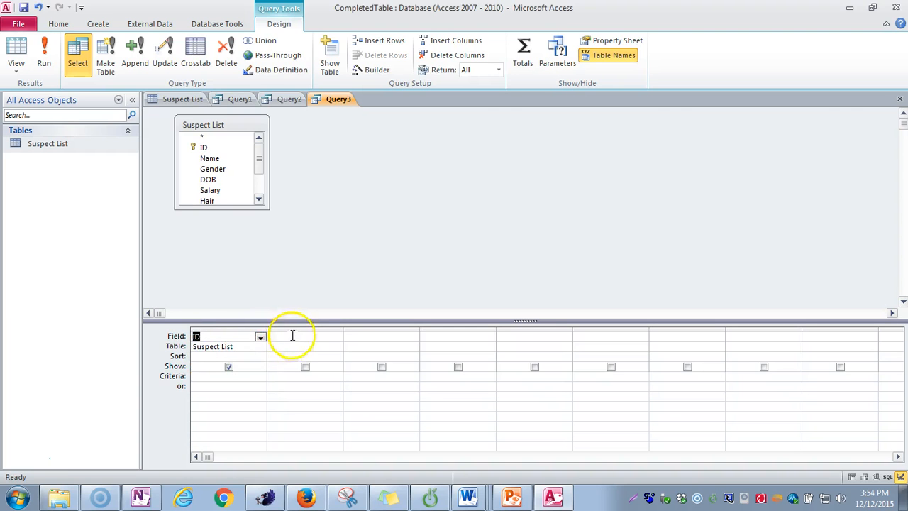
pyautogui.click(336, 338)
pyautogui.click(302, 365)
pyautogui.click(374, 339)
pyautogui.click(413, 337)
pyautogui.click(377, 374)
pyautogui.click(437, 336)
pyautogui.click(490, 338)
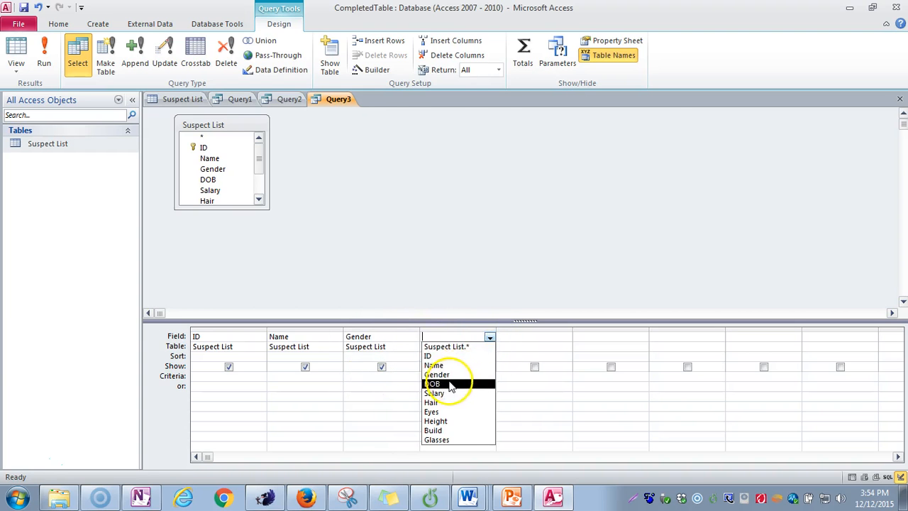
pyautogui.click(441, 379)
pyautogui.click(530, 336)
pyautogui.click(567, 337)
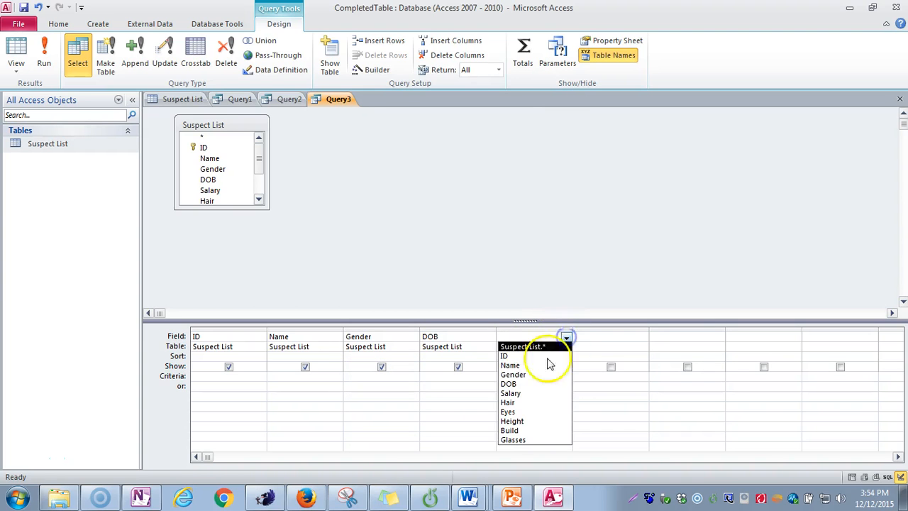
pyautogui.click(517, 391)
# Step: Add the Hair, Eyes, Height, Build and Glasses fields to the next columns of the query grid
pyautogui.click(598, 338)
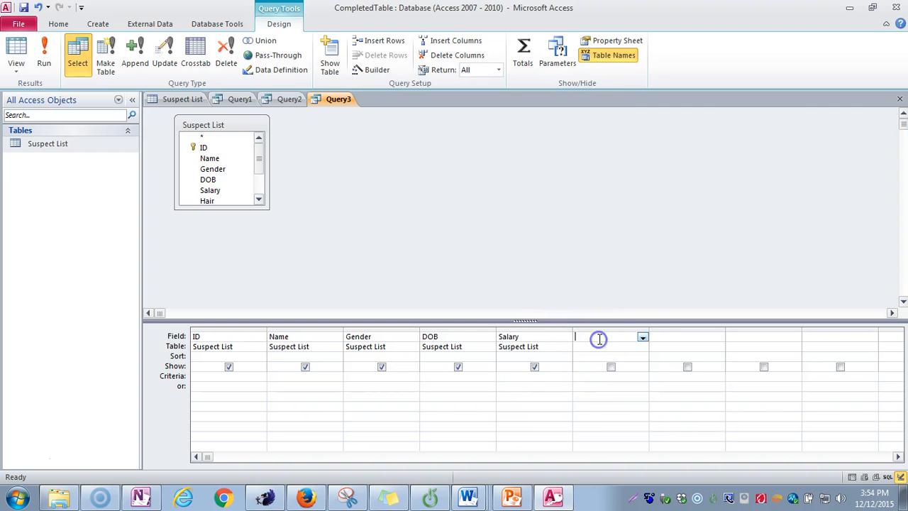
pyautogui.click(642, 337)
pyautogui.click(600, 402)
pyautogui.click(715, 338)
pyautogui.click(718, 338)
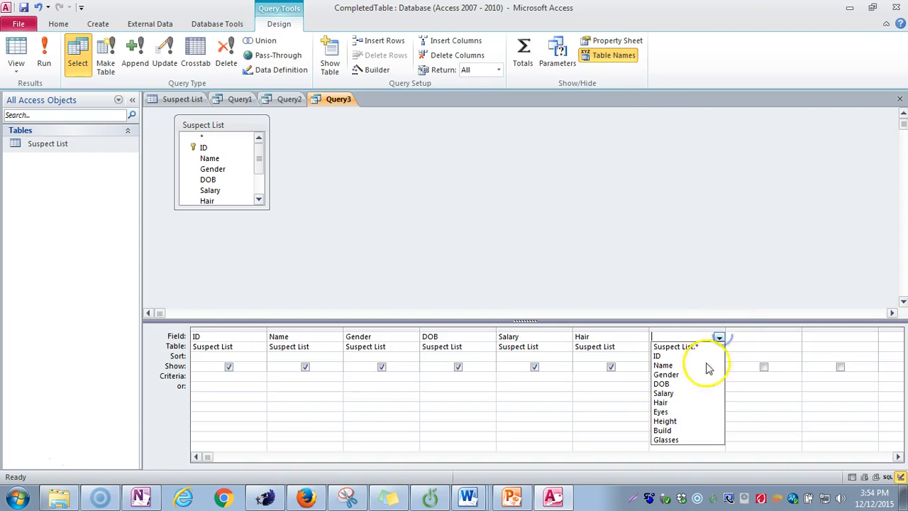
pyautogui.click(692, 412)
pyautogui.click(740, 337)
pyautogui.click(795, 338)
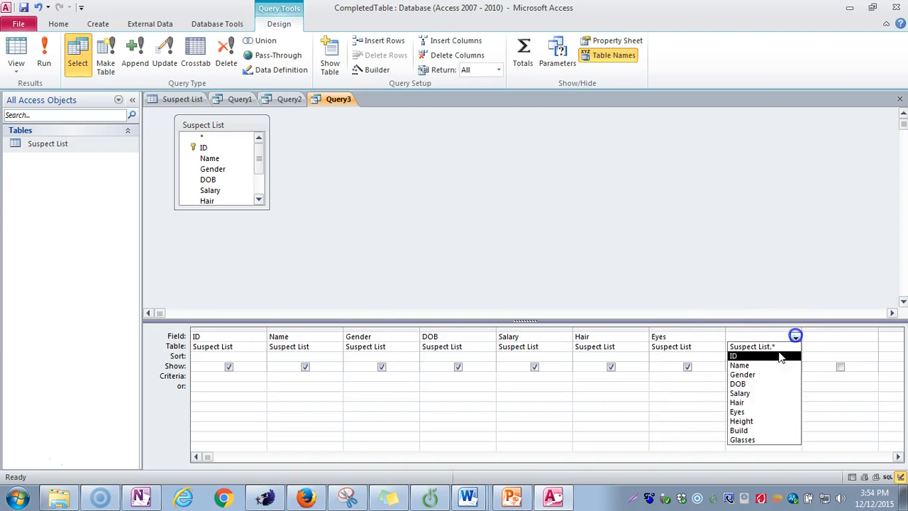
pyautogui.click(744, 421)
pyautogui.click(813, 337)
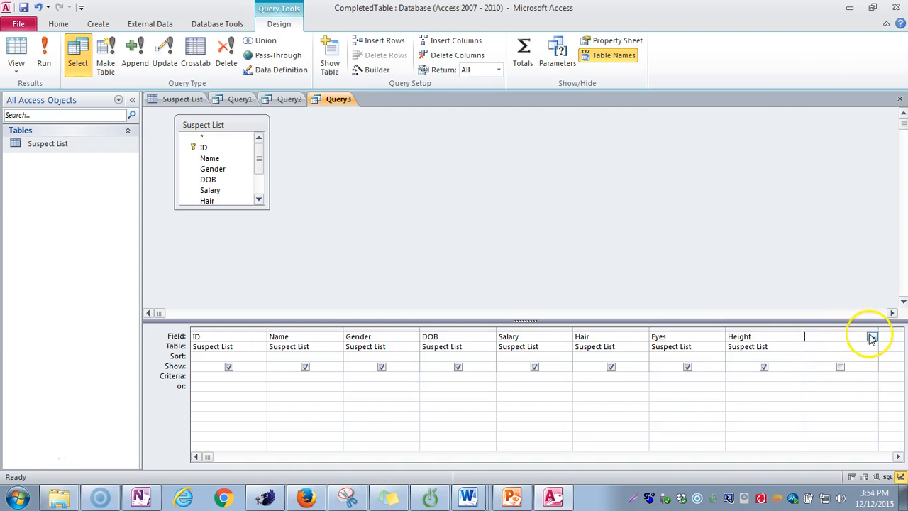
pyautogui.click(872, 338)
pyautogui.click(823, 430)
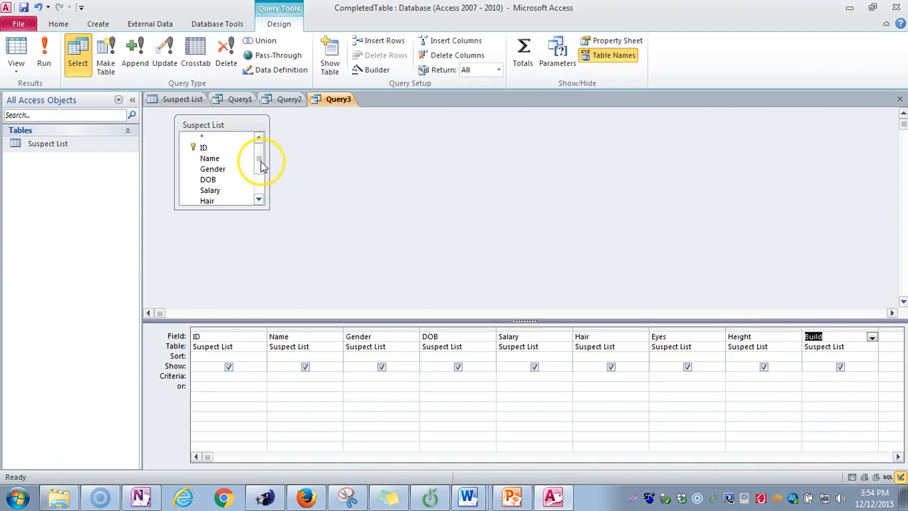
pyautogui.moveTo(261, 145); pyautogui.dragTo(260, 173)
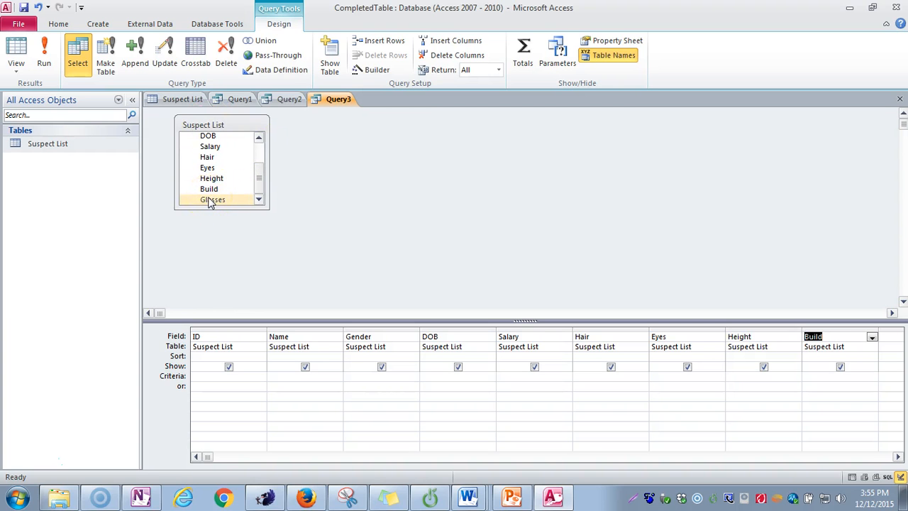
pyautogui.moveTo(211, 201); pyautogui.dragTo(887, 335)
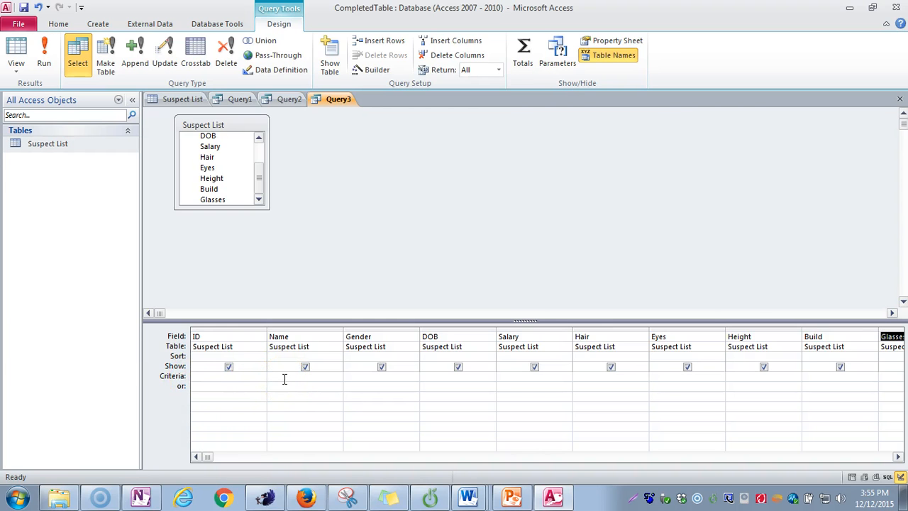
# Step: Set the Gender field's criterion to F
pyautogui.click(284, 378)
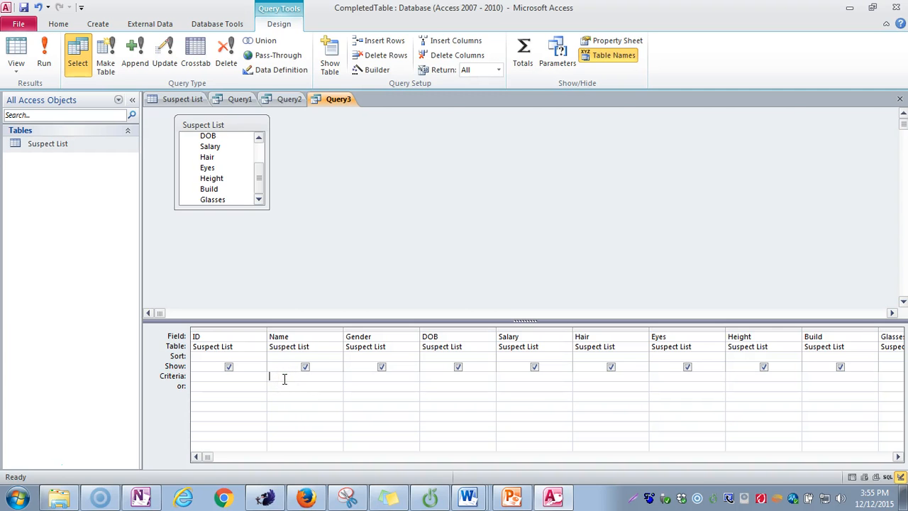
pyautogui.click(351, 378)
pyautogui.write('F')
pyautogui.click(361, 382)
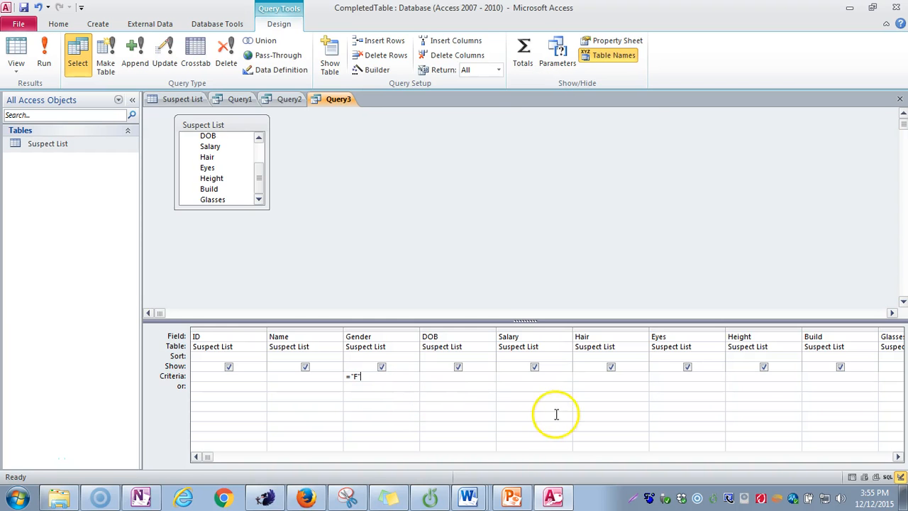
# Step: Set the Glasses field's criterion to Yes
pyautogui.click(886, 373)
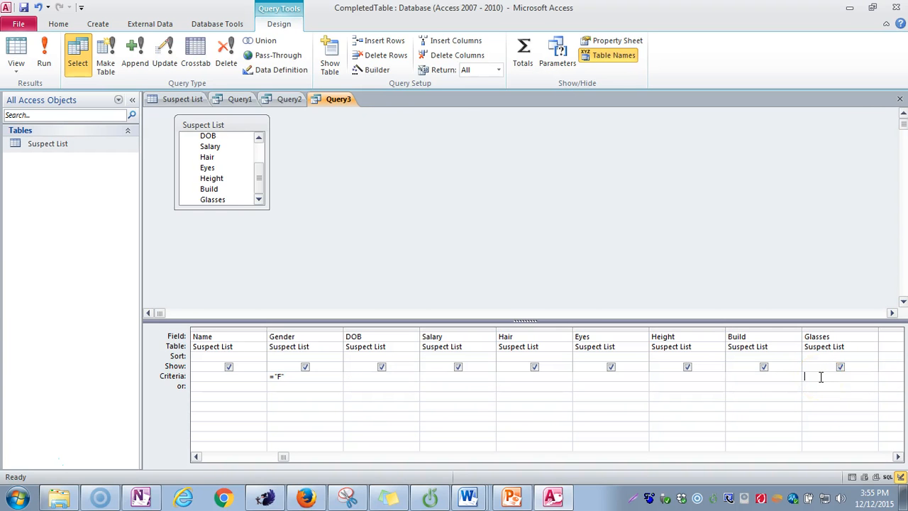
pyautogui.write('Yes')
pyautogui.click(769, 401)
pyautogui.click(711, 398)
# Step: Set the Hair field's criterion to ="Brown"
pyautogui.click(518, 378)
pyautogui.write('="Brown"')
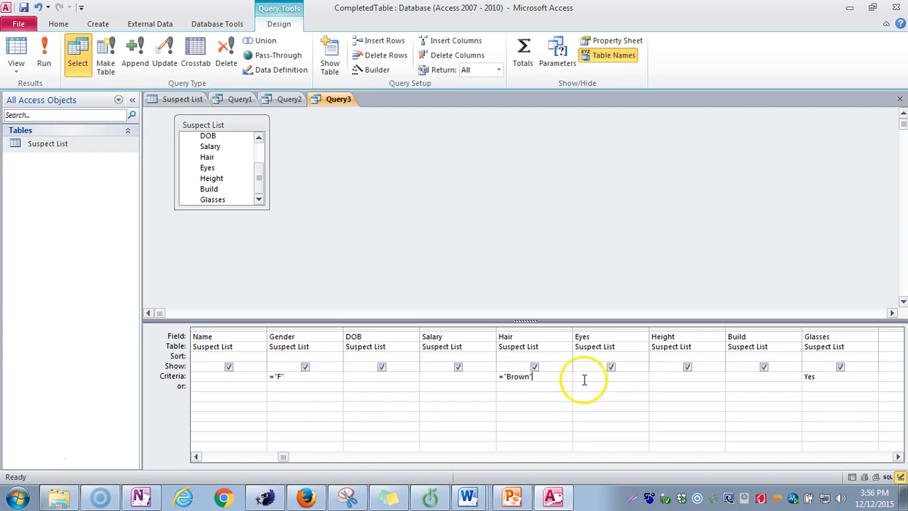
# Step: Set the Height field's criterion to ="Short" and the Eyes field's criterion to ="Green"
pyautogui.click(659, 379)
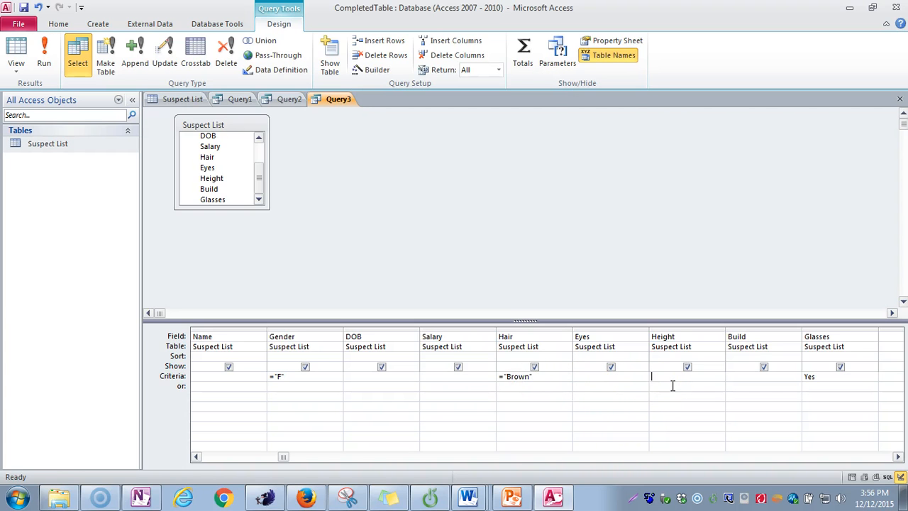
pyautogui.write('="Short"')
pyautogui.click(590, 377)
pyautogui.write('="Green')
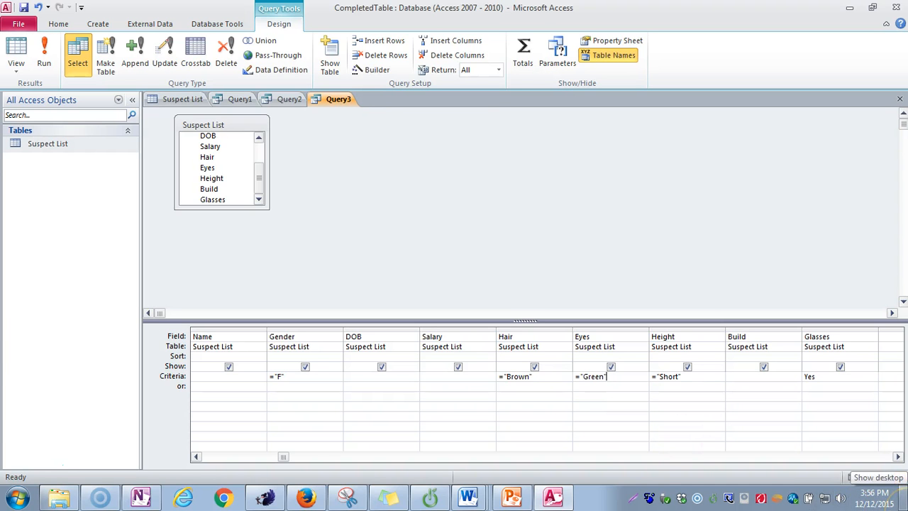
# Step: Run the query
pyautogui.click(816, 437)
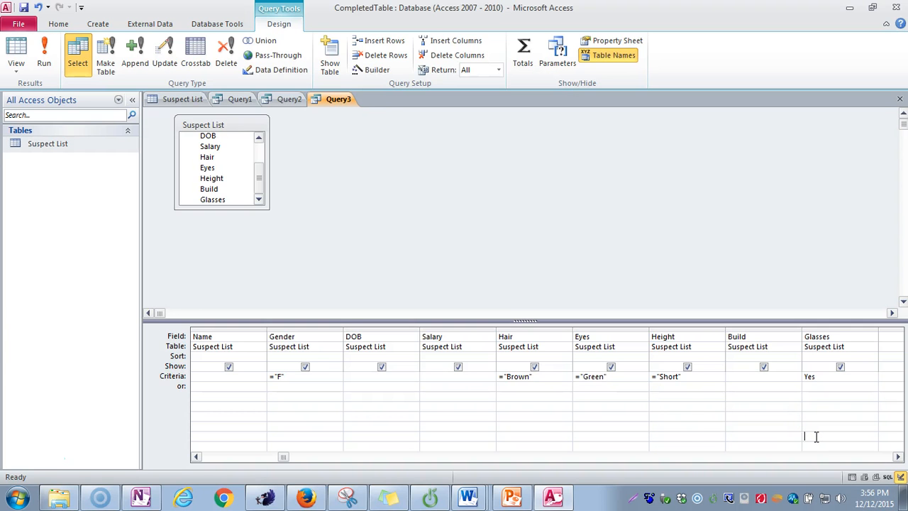
pyautogui.click(674, 416)
pyautogui.click(506, 402)
pyautogui.click(342, 227)
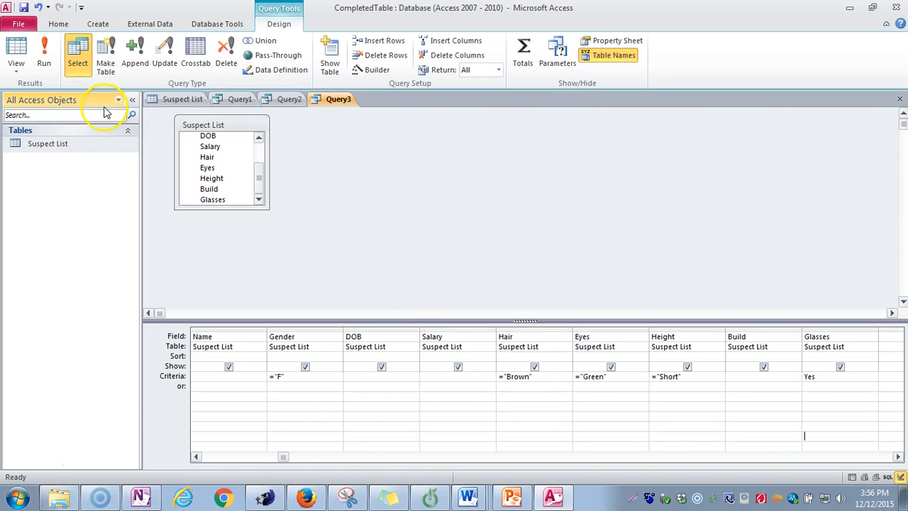
pyautogui.click(45, 64)
pyautogui.click(45, 65)
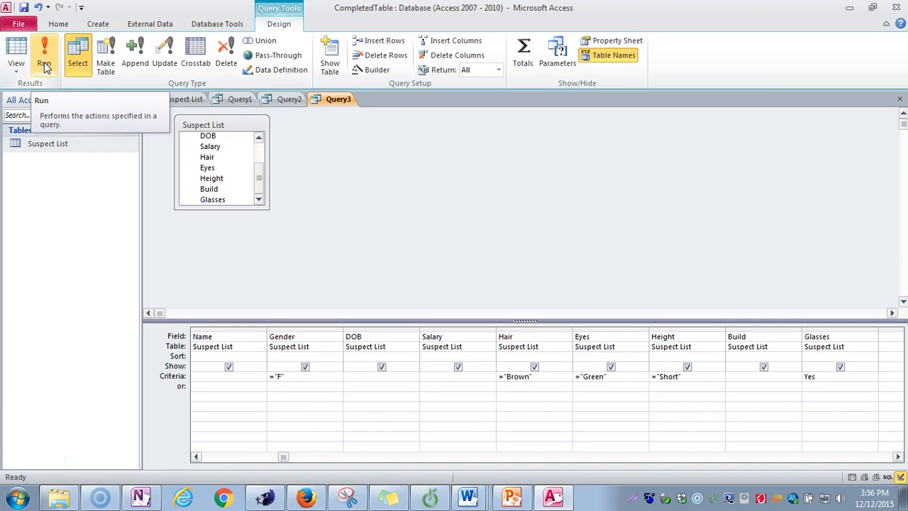
pyautogui.click(45, 65)
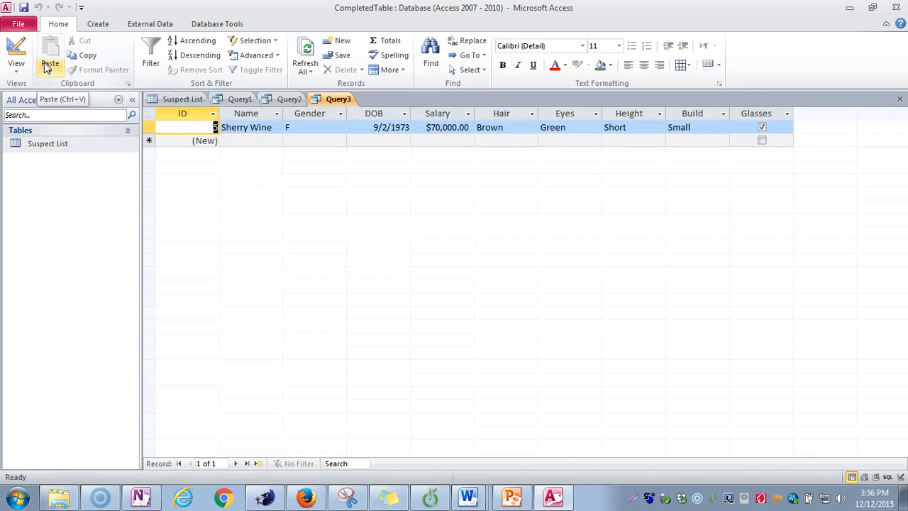